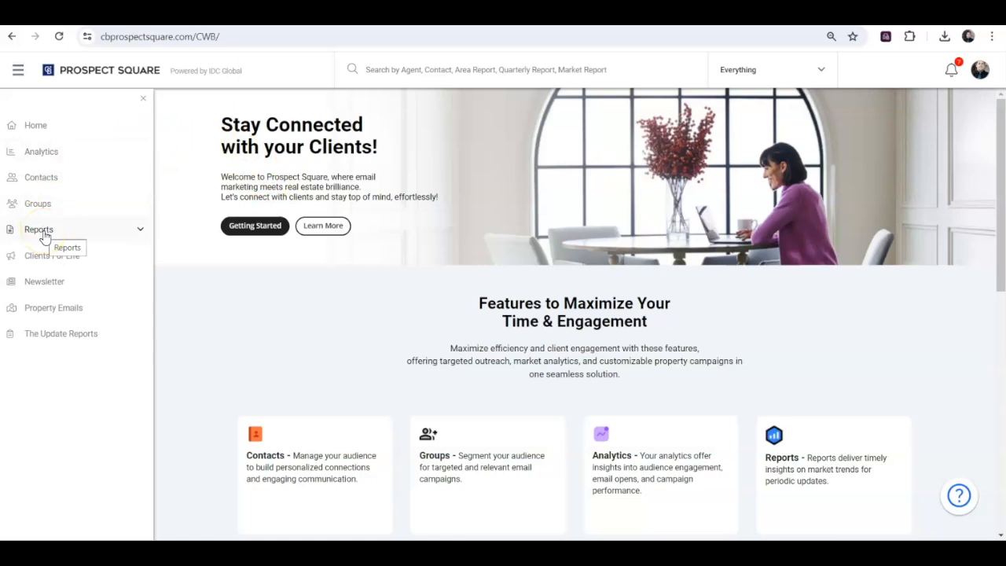
- Open the Area Report page from the reports section and hide the side navigation
{"action": "left_click", "coordinate": [41, 230]}
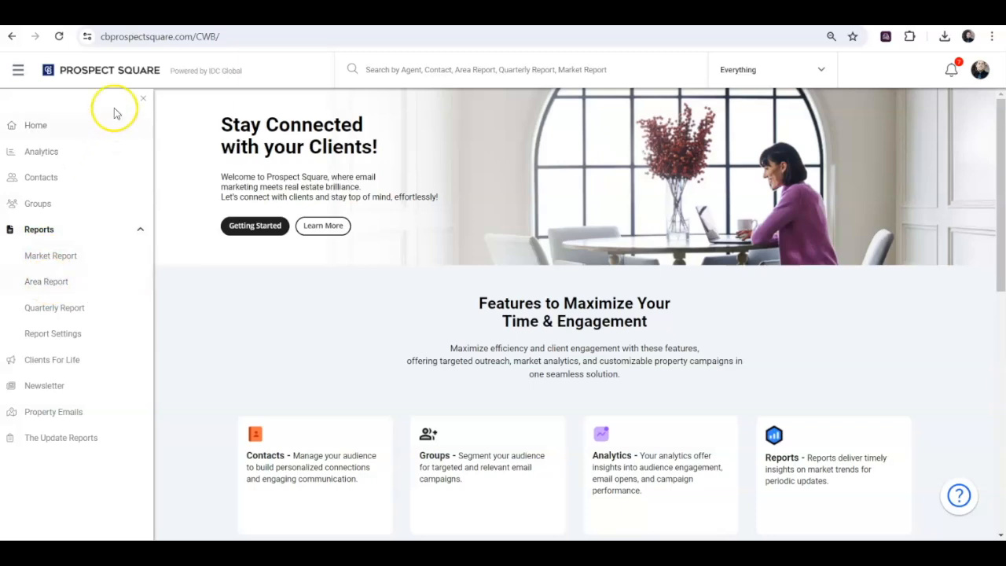
{"action": "left_click", "coordinate": [143, 100]}
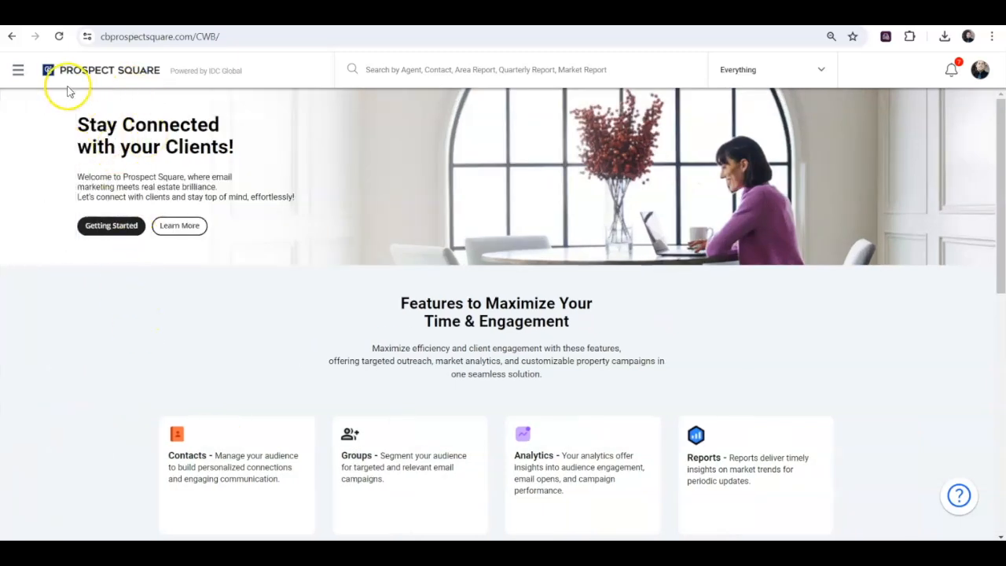
{"action": "left_click", "coordinate": [18, 73]}
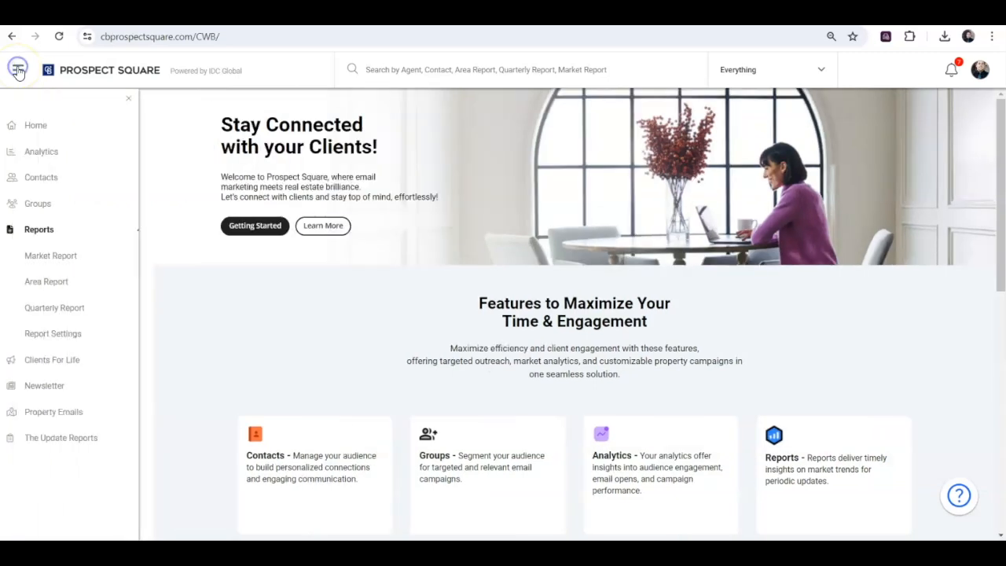
{"action": "left_click", "coordinate": [48, 282]}
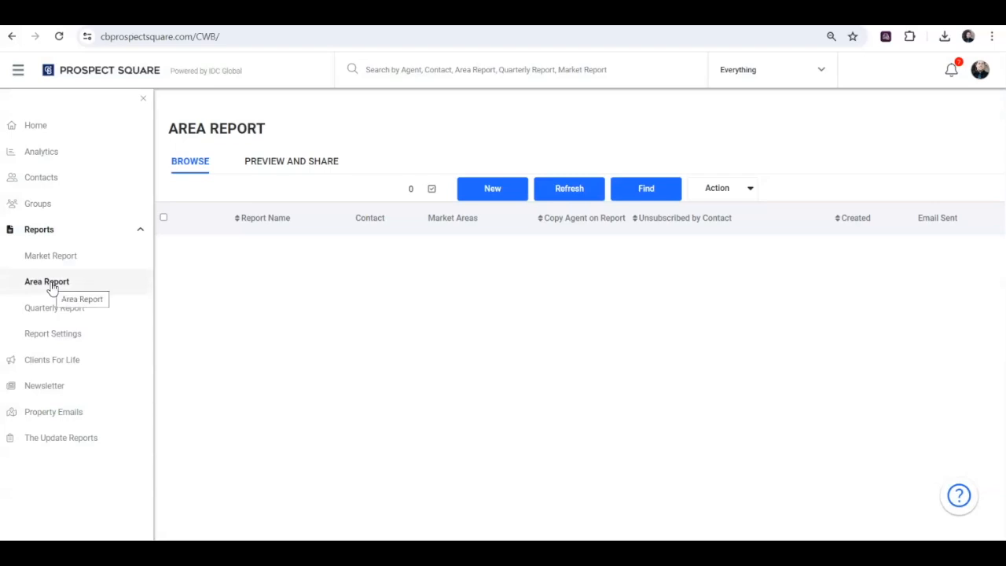
{"action": "left_click", "coordinate": [146, 103]}
{"action": "left_click", "coordinate": [322, 264]}
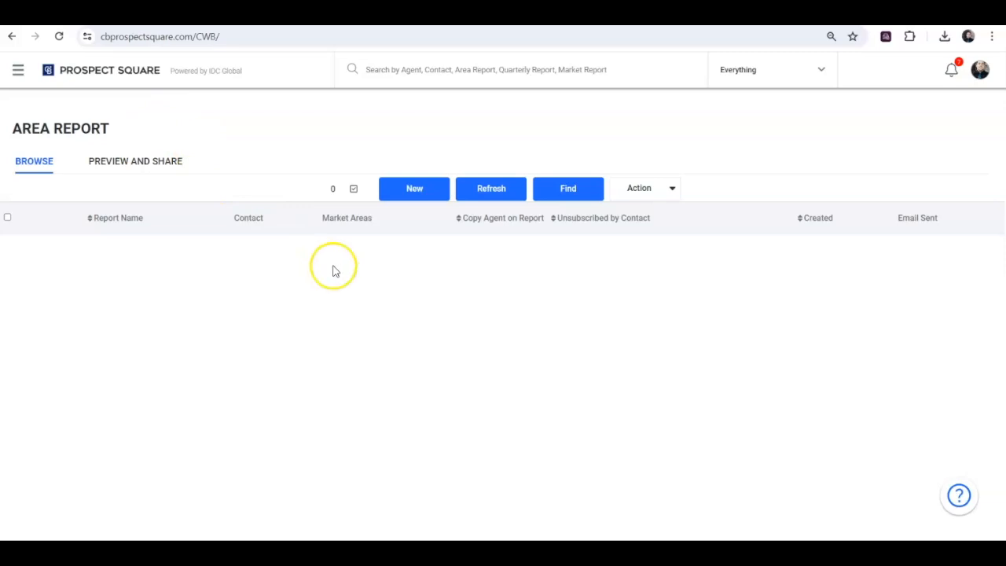
- Start a new area report and name it "Test Area Report"
{"action": "left_click", "coordinate": [414, 188]}
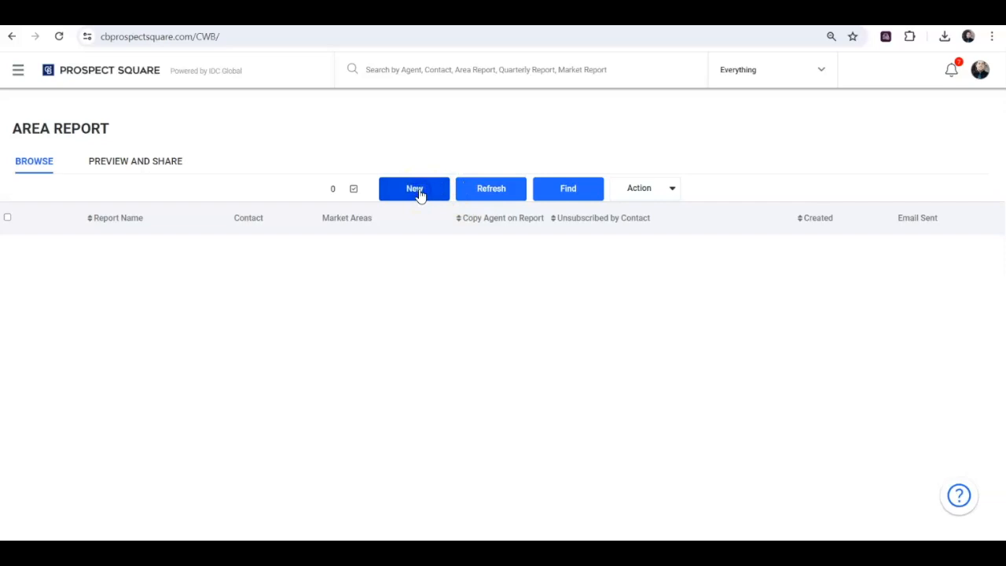
{"action": "left_click", "coordinate": [385, 177]}
{"action": "type", "text": "T"}
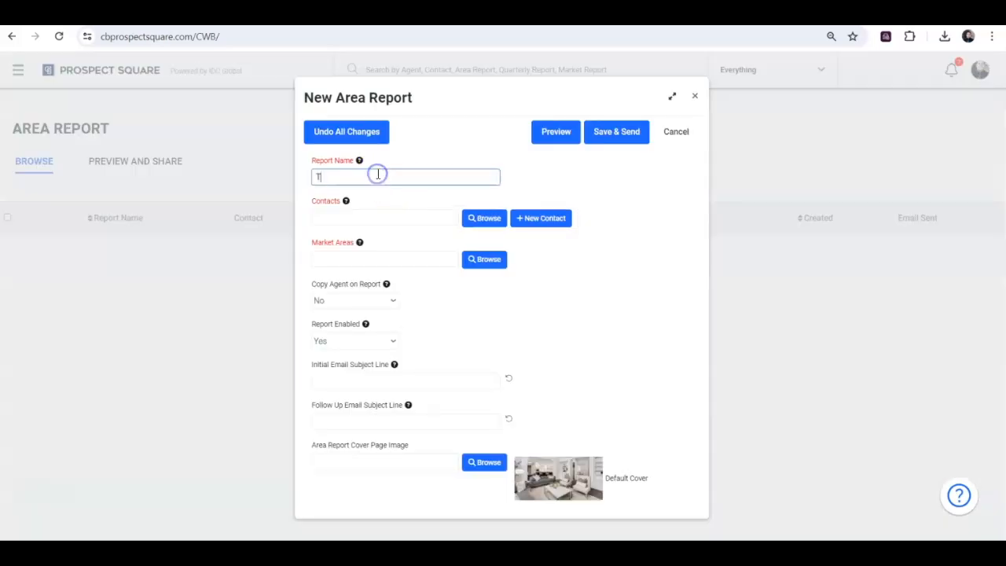
{"action": "type", "text": "est Area Rep"}
{"action": "key", "text": "BackSpace"}
{"action": "type", "text": "eport"}
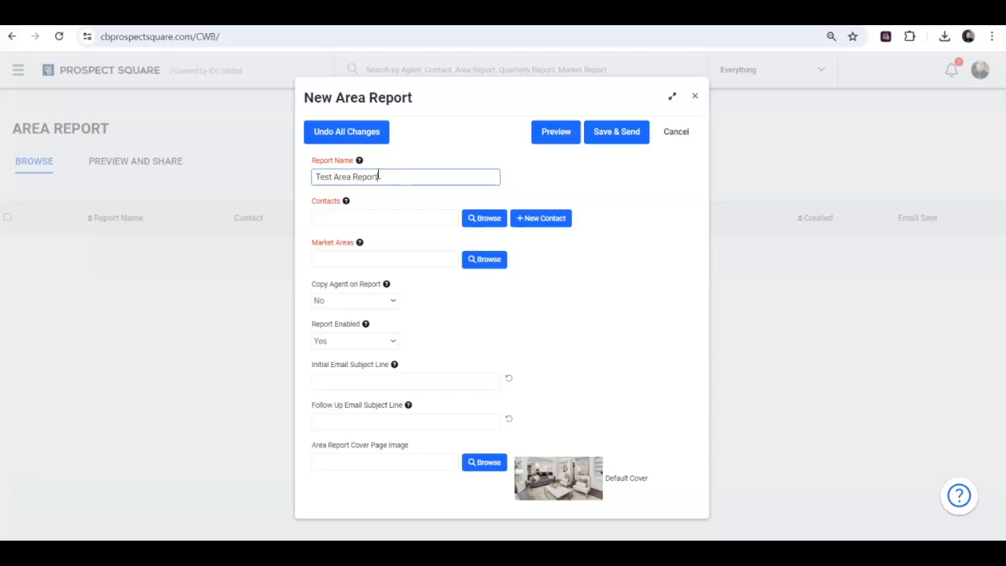
- Add a recipient to the report by entering the contact's last name and picking the matching contact
{"action": "left_click", "coordinate": [370, 218]}
{"action": "type", "text": "kowallis"}
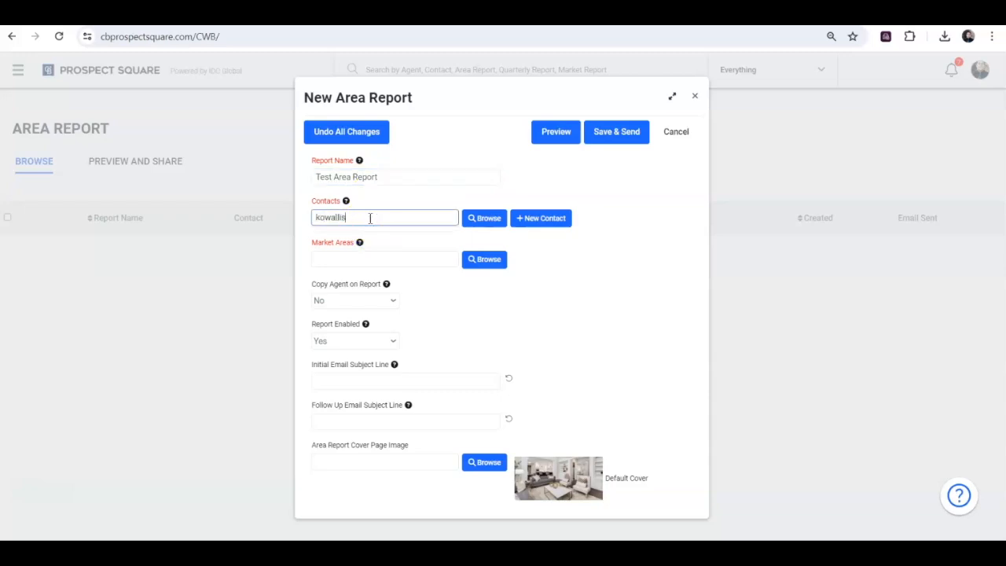
{"action": "left_click", "coordinate": [369, 235]}
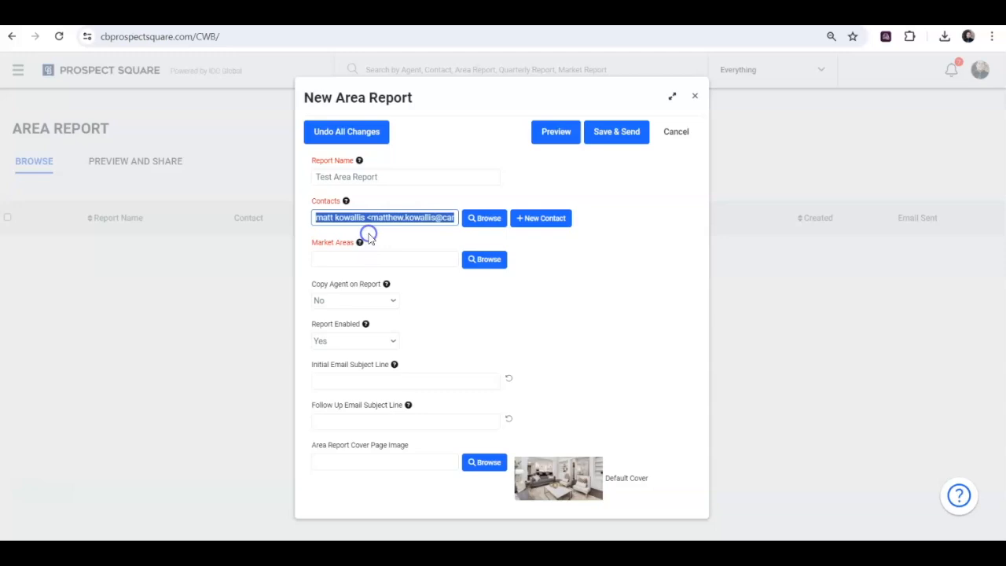
- Filter the contact browser by the 80's Group campaign group, select all matching contacts, and close it without adding them
{"action": "left_click", "coordinate": [484, 218]}
{"action": "left_click", "coordinate": [189, 143]}
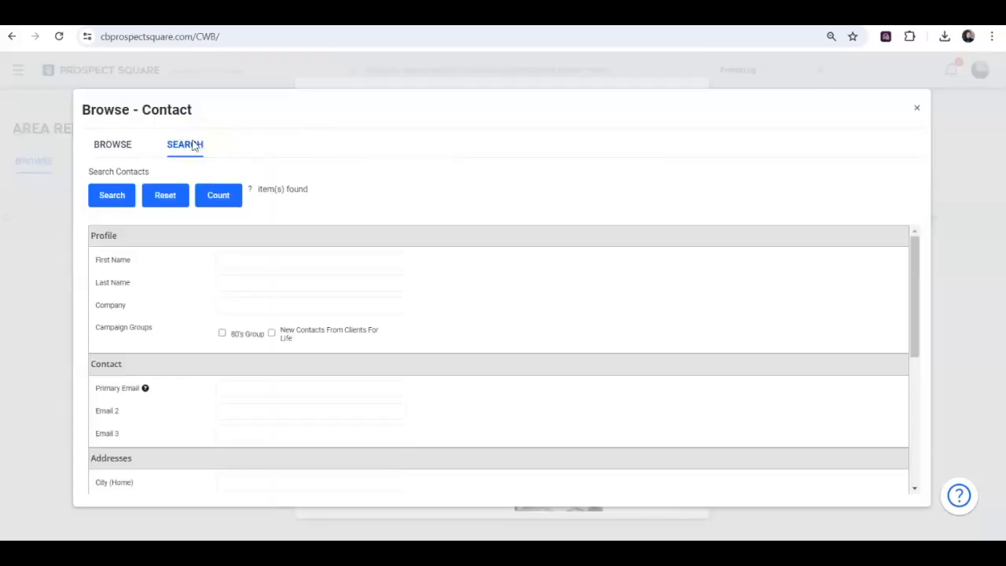
{"action": "left_click", "coordinate": [222, 335]}
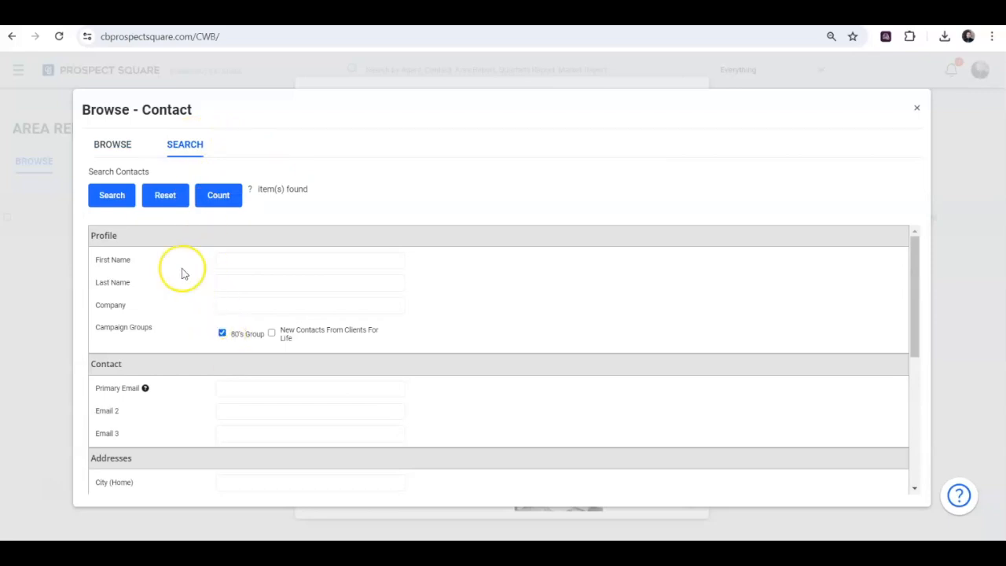
{"action": "left_click", "coordinate": [120, 203]}
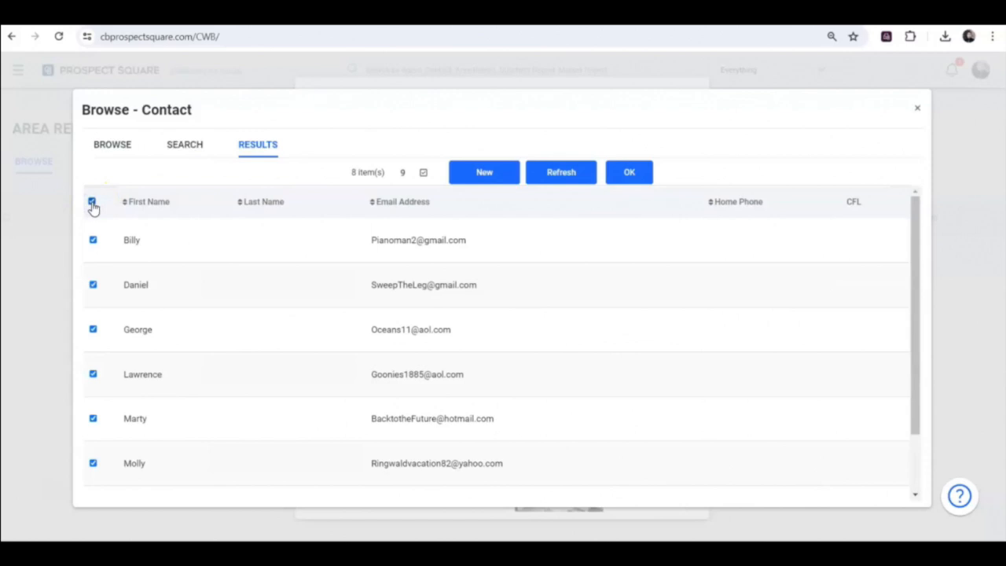
{"action": "left_click", "coordinate": [917, 109]}
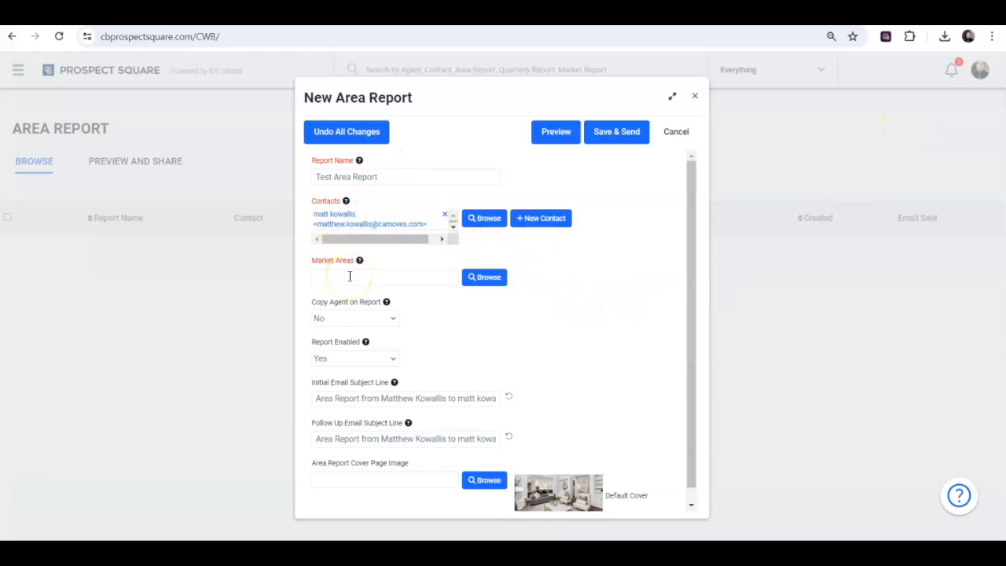
- Look through the market area browser and its search criteria, and close it without choosing an area
{"action": "left_click", "coordinate": [486, 282]}
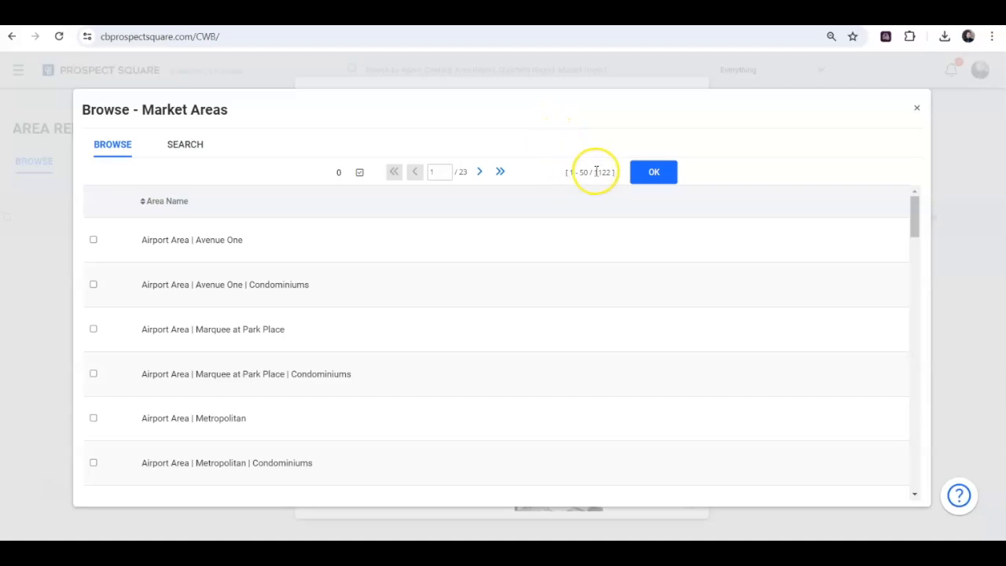
{"action": "left_click", "coordinate": [186, 149]}
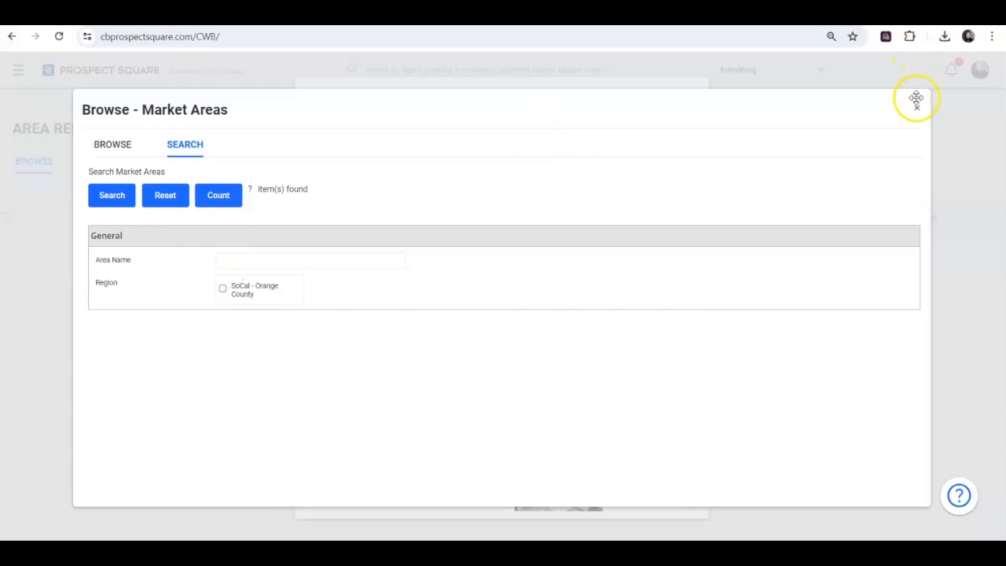
{"action": "left_click", "coordinate": [916, 110]}
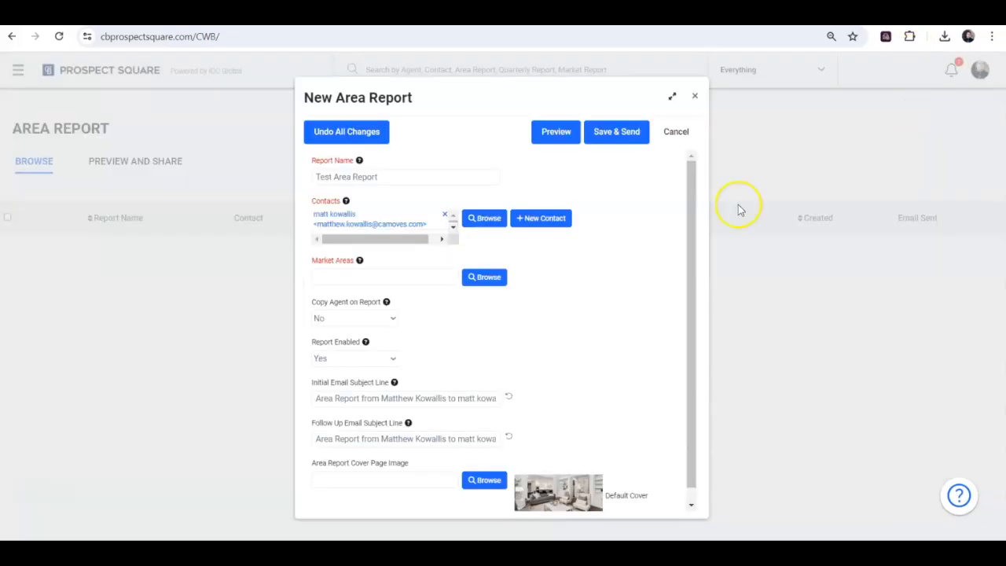
- Add the market areas Orange County | Newport Coast and South Huntington Beach | Newport West | Single Family Homes to the report
{"action": "left_click", "coordinate": [414, 277]}
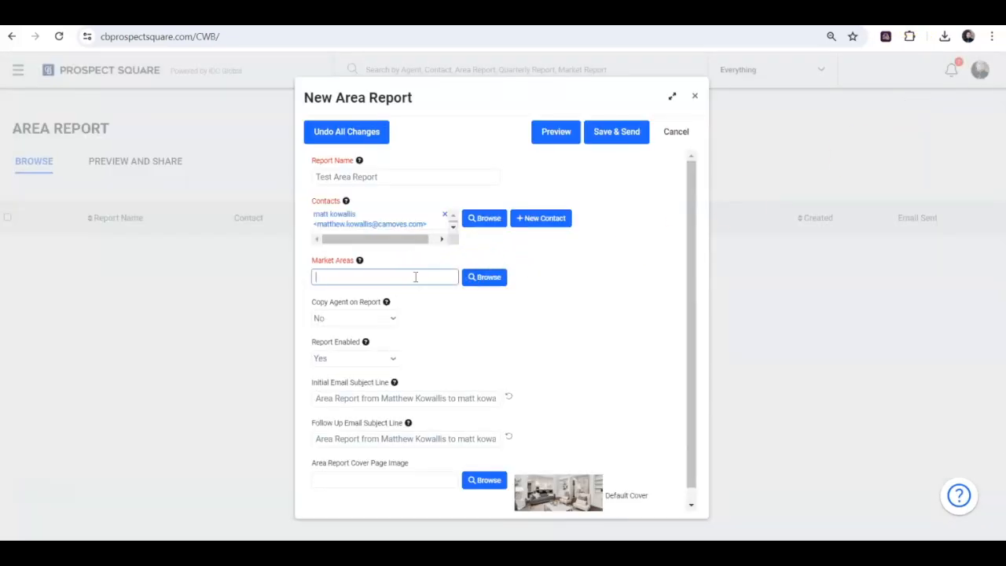
{"action": "type", "text": "newport"}
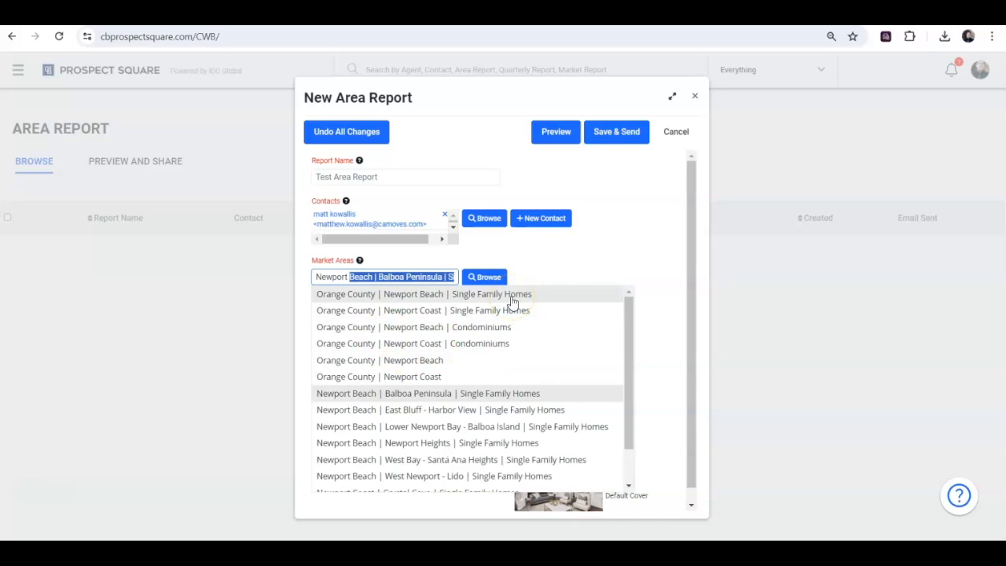
{"action": "left_click", "coordinate": [405, 378]}
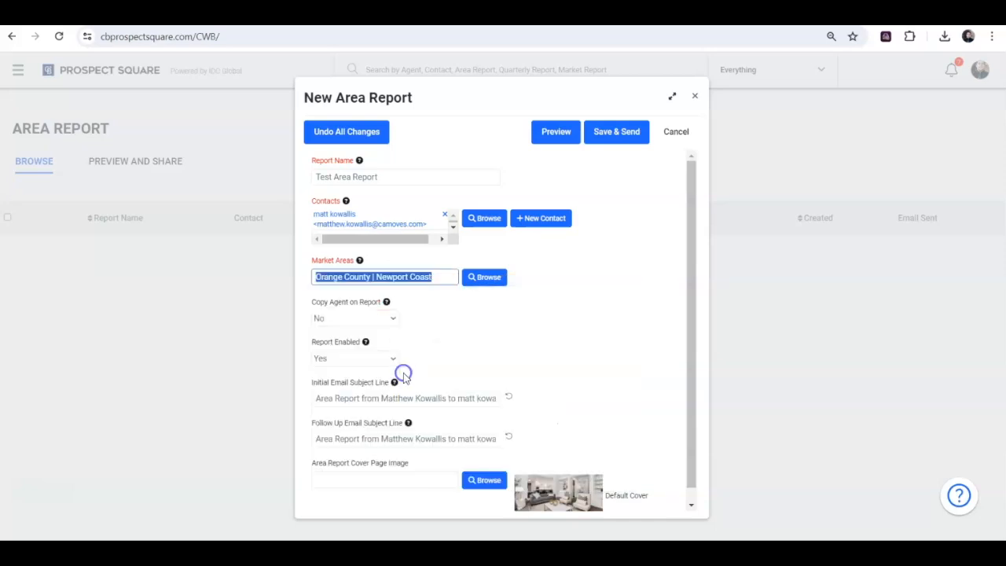
{"action": "left_click", "coordinate": [338, 288]}
{"action": "type", "text": "huntington"}
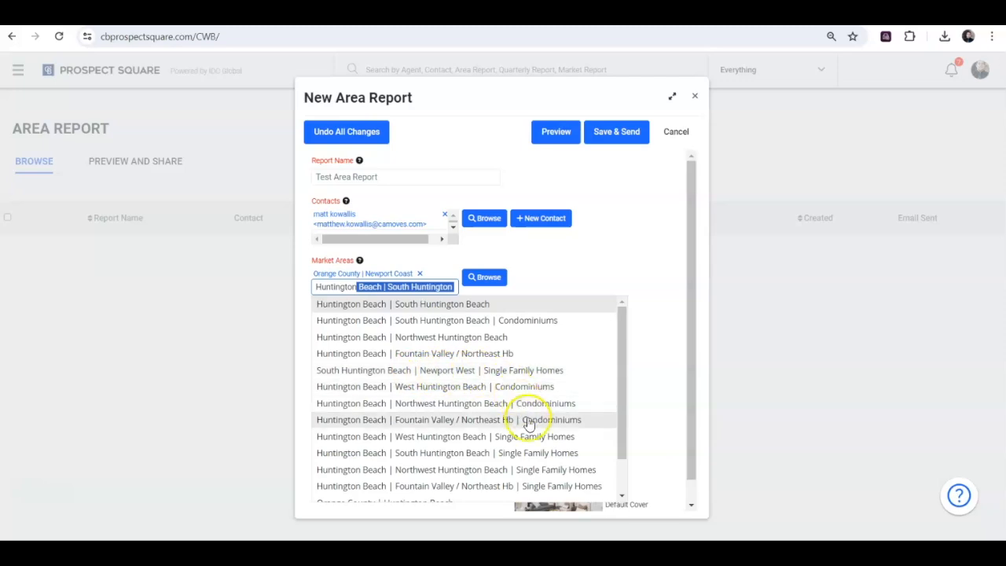
{"action": "left_click", "coordinate": [505, 372]}
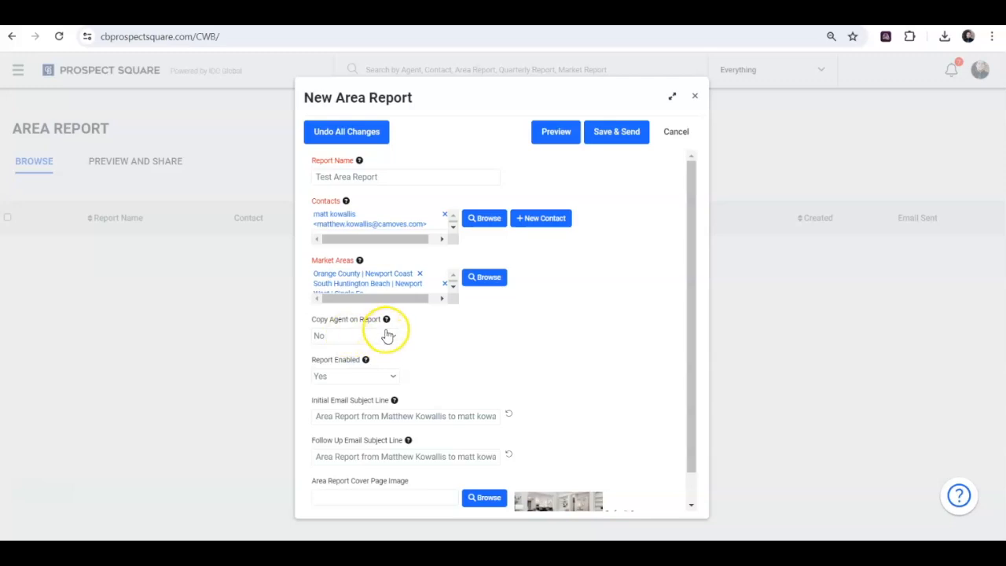
- Read the help for Copy Agent on Report and review the report's enabled setting, email subject lines and cover page image
{"action": "mouse_move", "coordinate": [386, 322]}
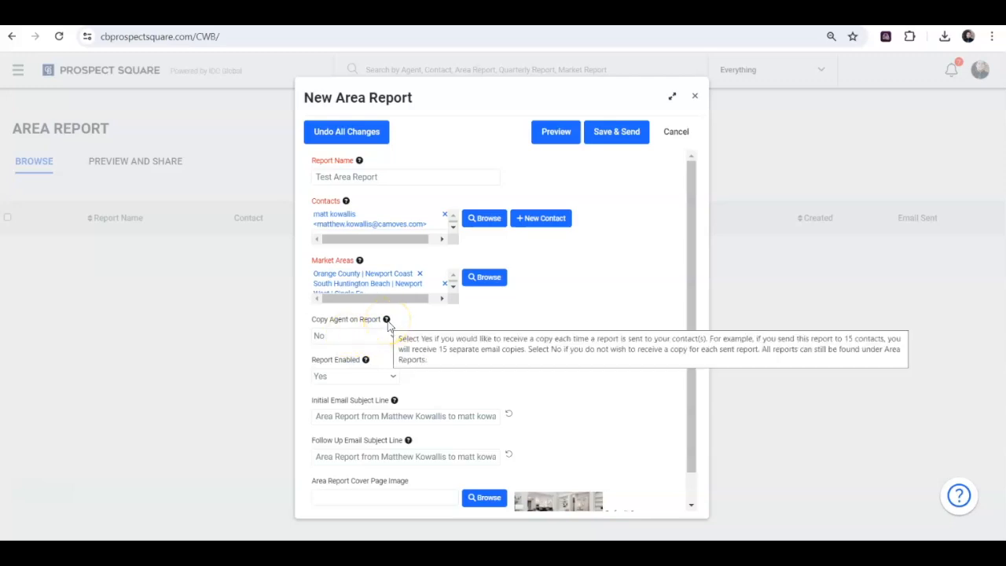
{"action": "mouse_move", "coordinate": [366, 366]}
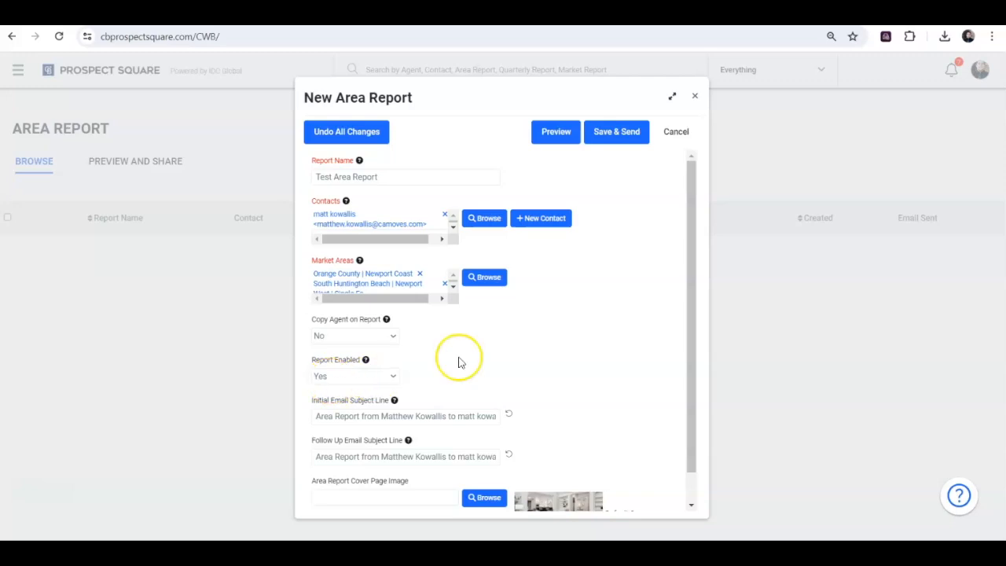
{"action": "left_click", "coordinate": [693, 310]}
{"action": "left_click_drag", "start_coordinate": [694, 309], "coordinate": [687, 338]}
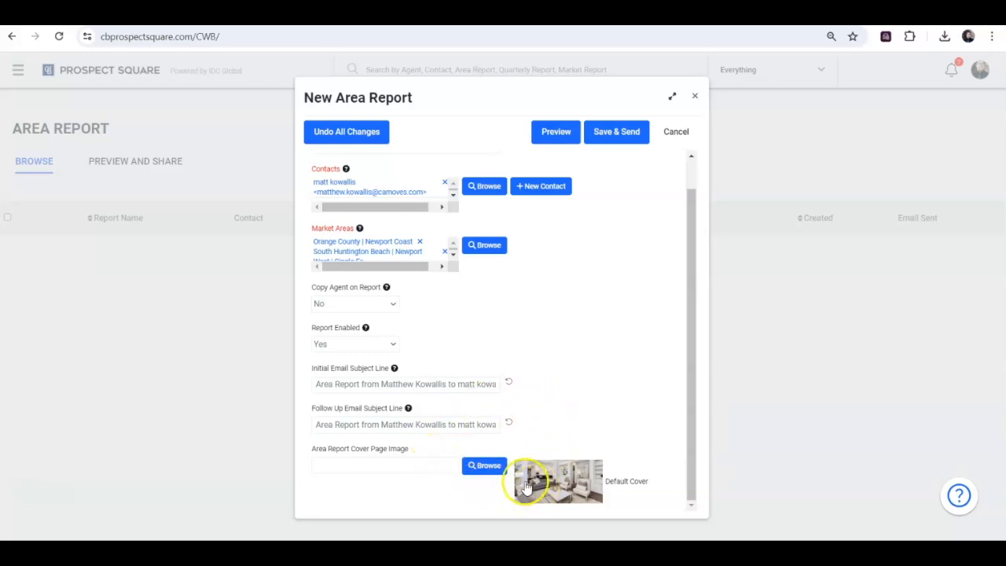
{"action": "left_click_drag", "start_coordinate": [690, 225], "coordinate": [690, 168]}
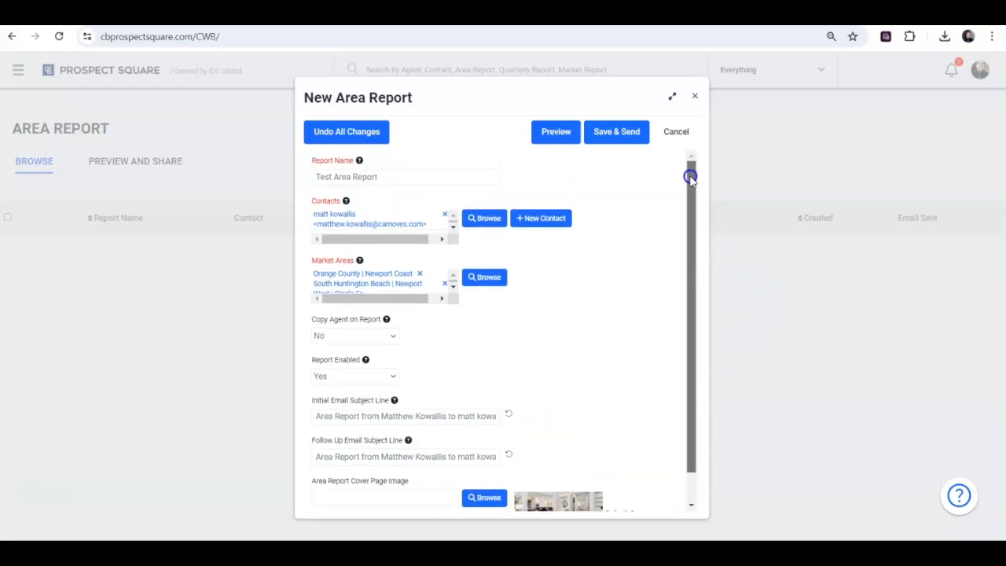
- Preview the area report, review its cover page, agent details and start of the market snapshot, and close the preview
{"action": "left_click", "coordinate": [555, 134]}
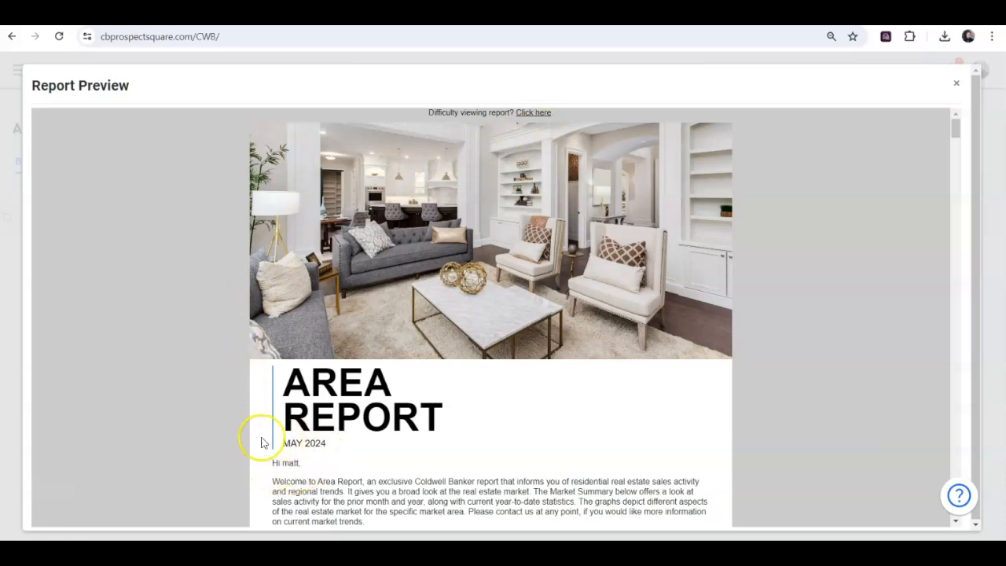
{"action": "left_click_drag", "start_coordinate": [957, 124], "coordinate": [954, 142]}
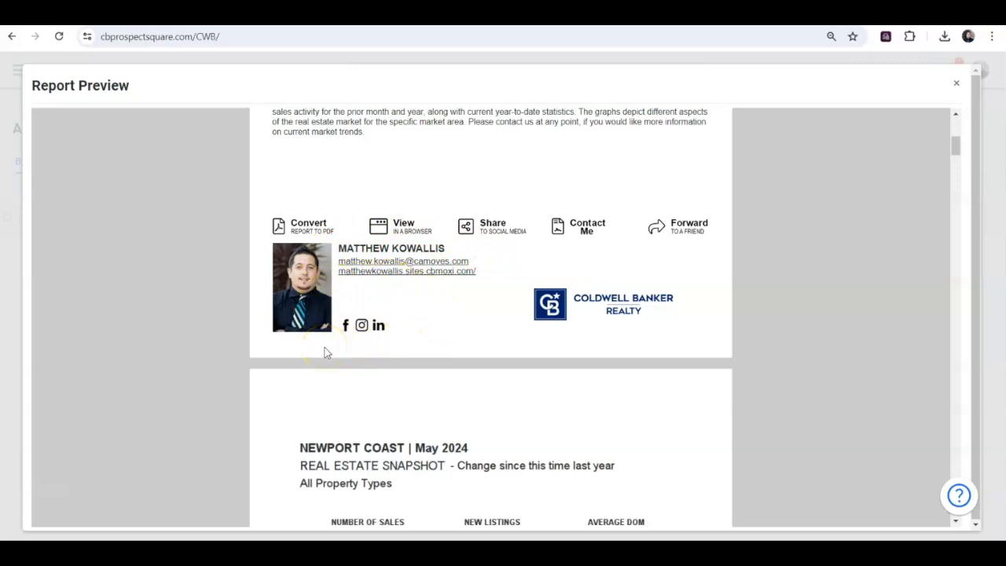
{"action": "left_click_drag", "start_coordinate": [956, 151], "coordinate": [952, 101]}
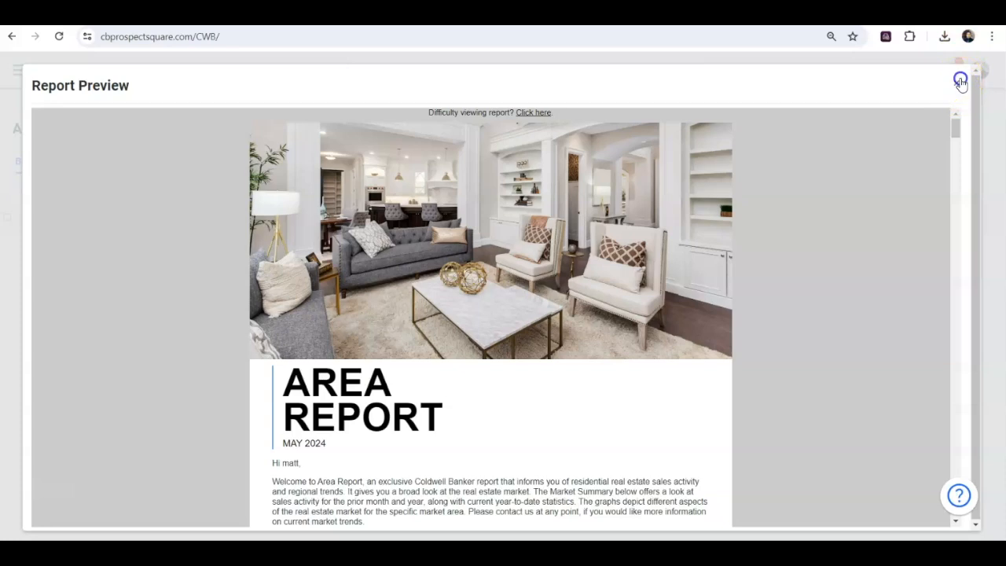
{"action": "left_click", "coordinate": [957, 83]}
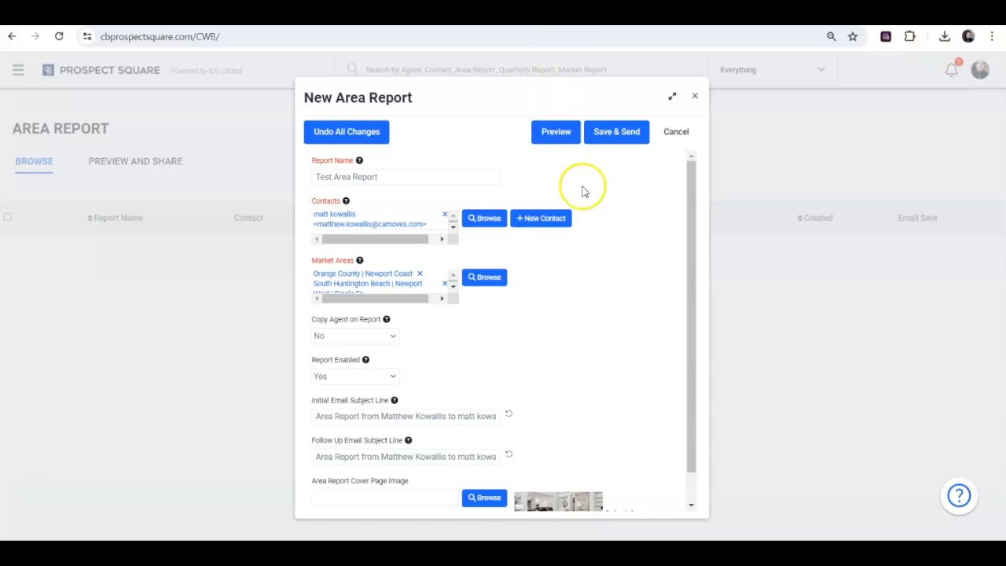
- Save and send the new area report, and acknowledge the confirmation dialog
{"action": "left_click", "coordinate": [617, 135]}
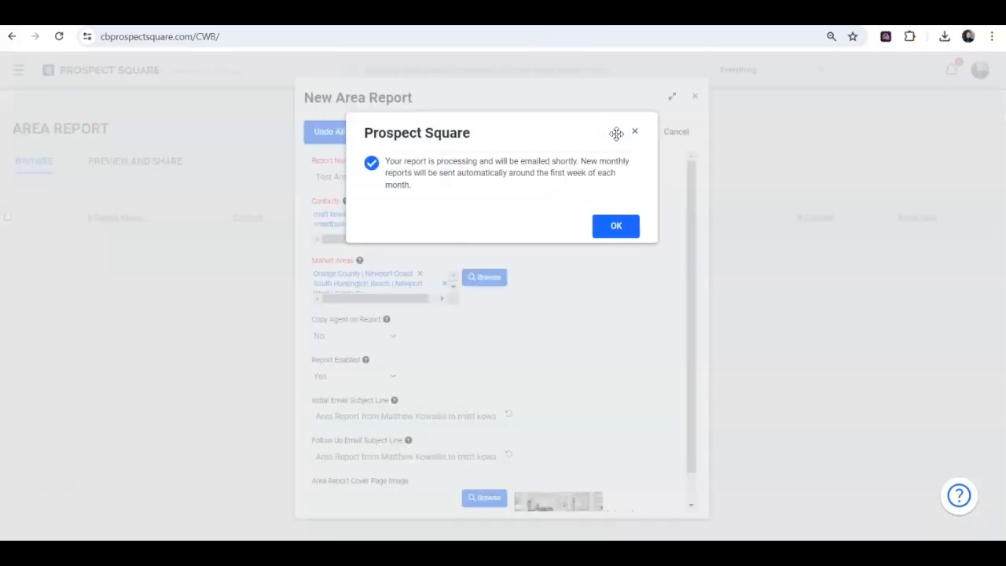
{"action": "left_click", "coordinate": [617, 228]}
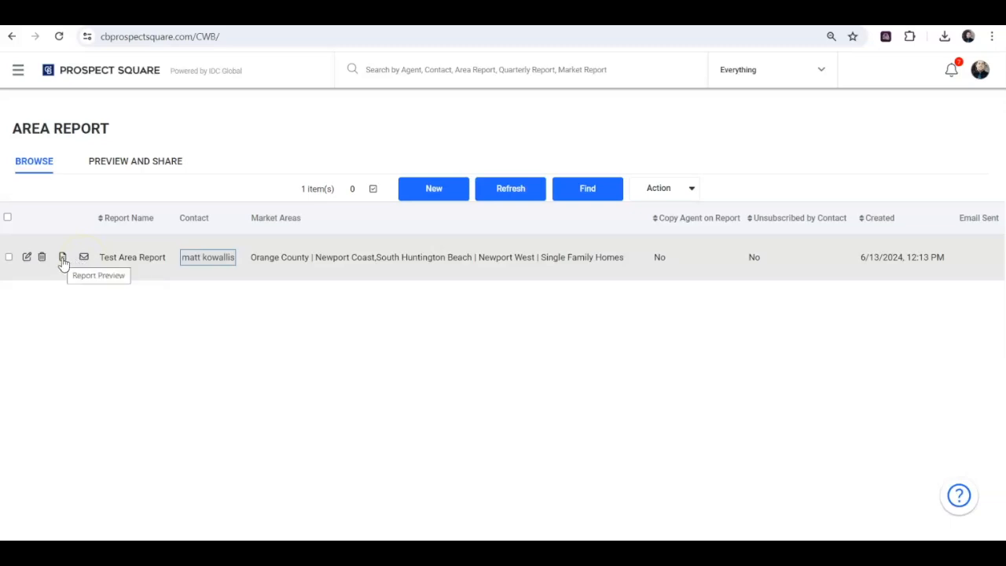
- Check the actions available for reports in the area report list
{"action": "left_click", "coordinate": [55, 252]}
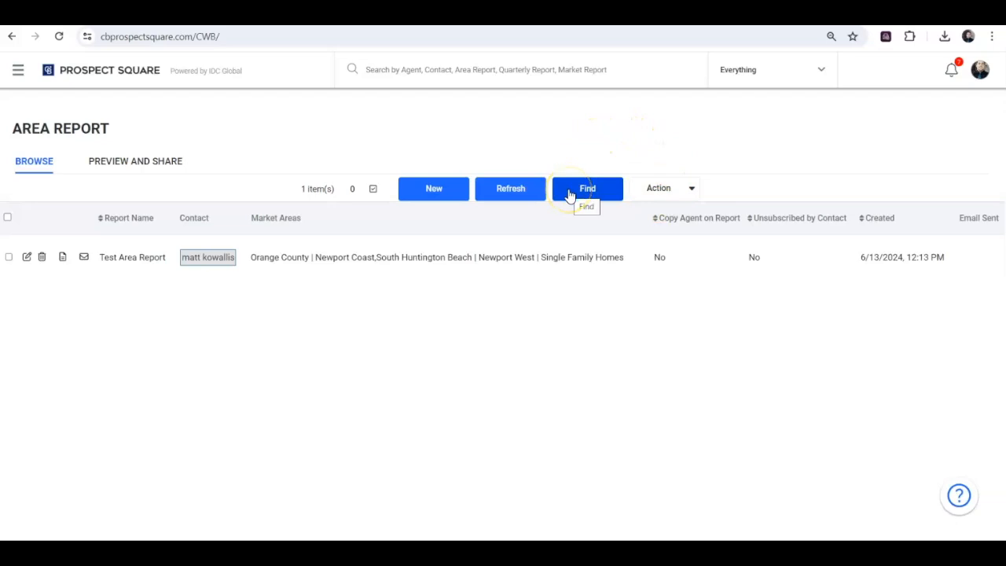
{"action": "left_click", "coordinate": [650, 189]}
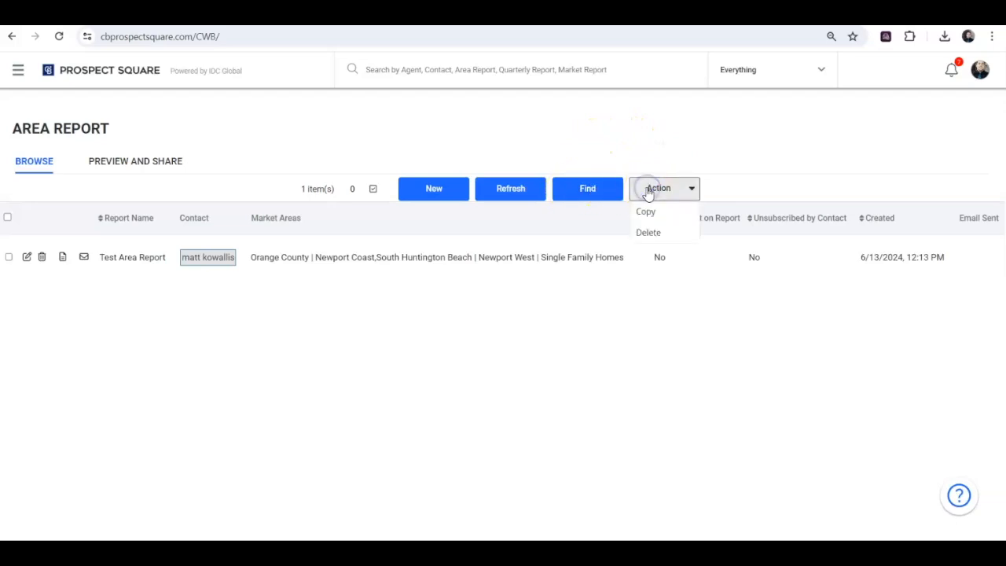